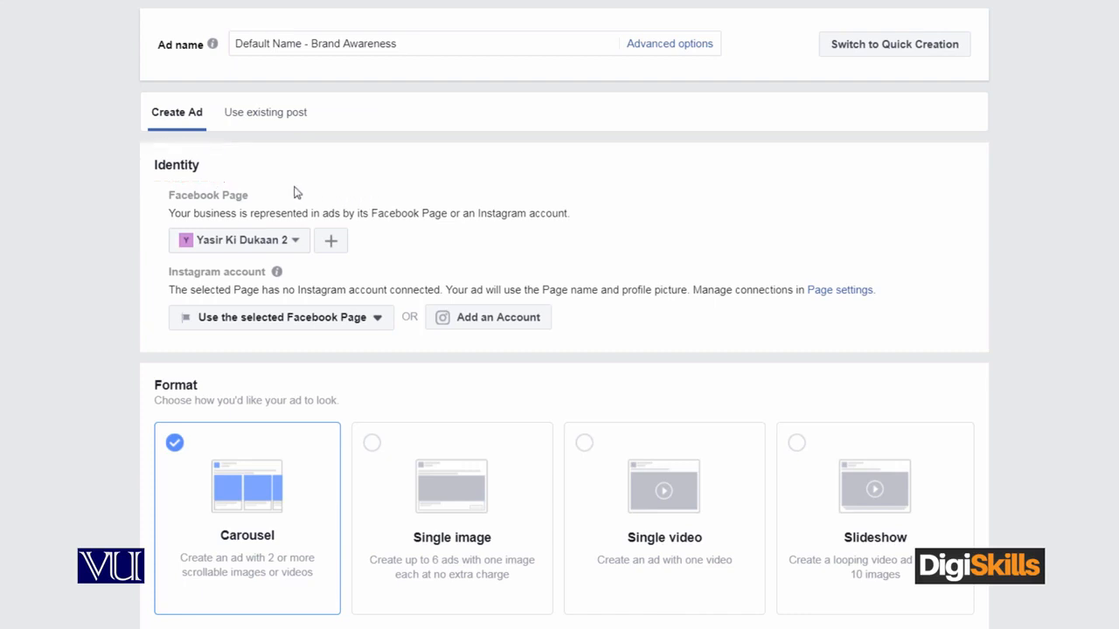
Step: Set the ad's Facebook Page to Yasir ki Dukaan and choose the Single image format
{"action": "left_click", "coordinate": [298, 247]}
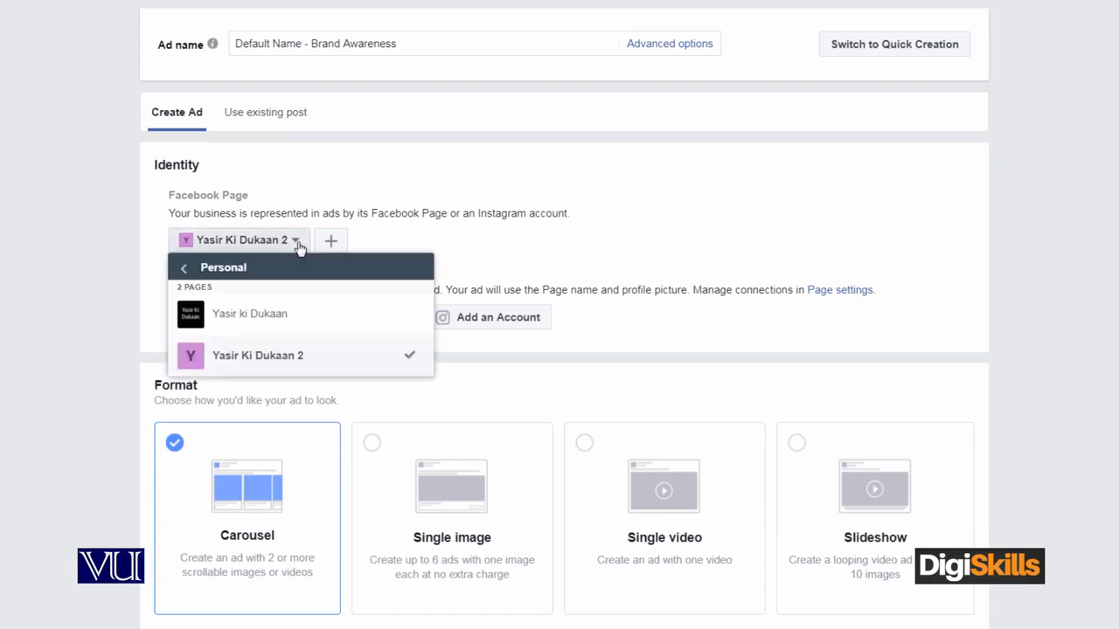
{"action": "left_click", "coordinate": [312, 320]}
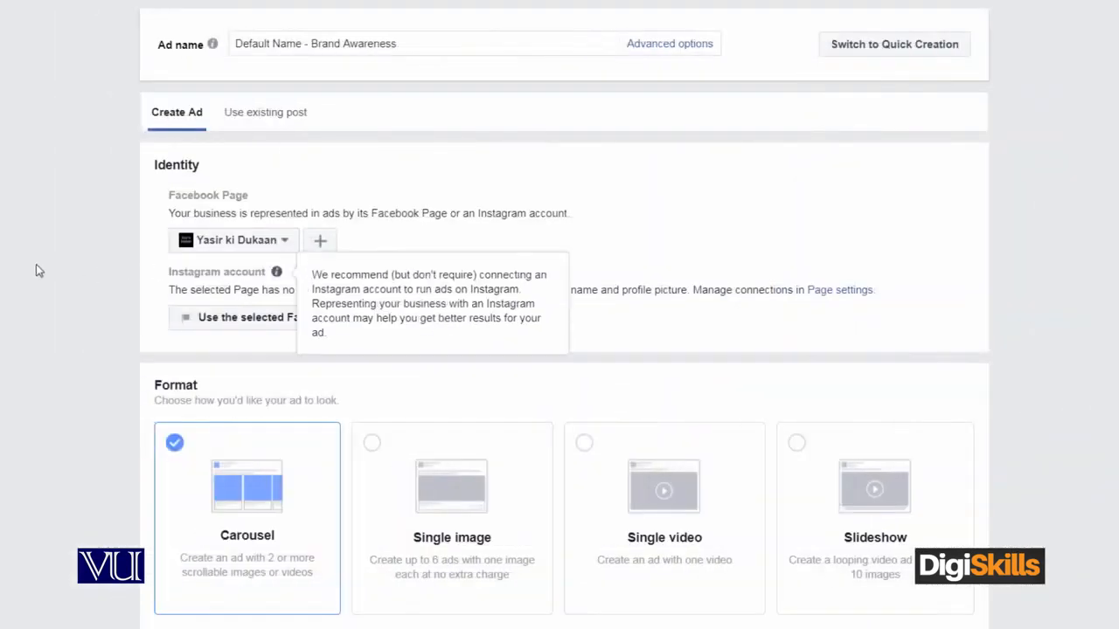
{"action": "scroll", "coordinate": [46, 263], "scroll_direction": "down", "scroll_amount": 3}
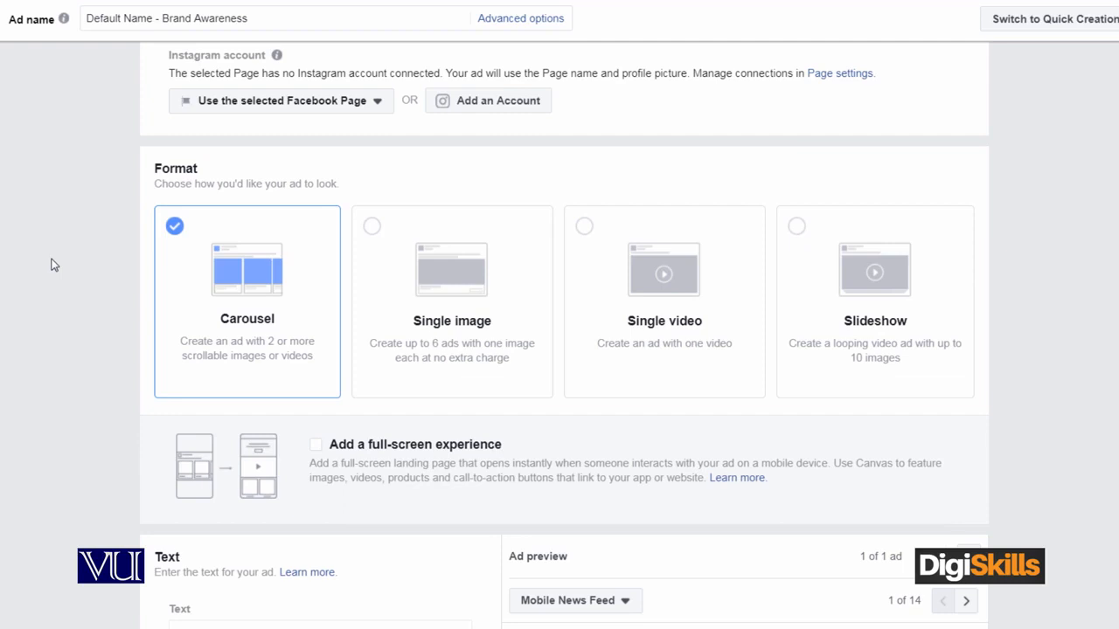
{"action": "scroll", "coordinate": [51, 264], "scroll_direction": "down", "scroll_amount": 1}
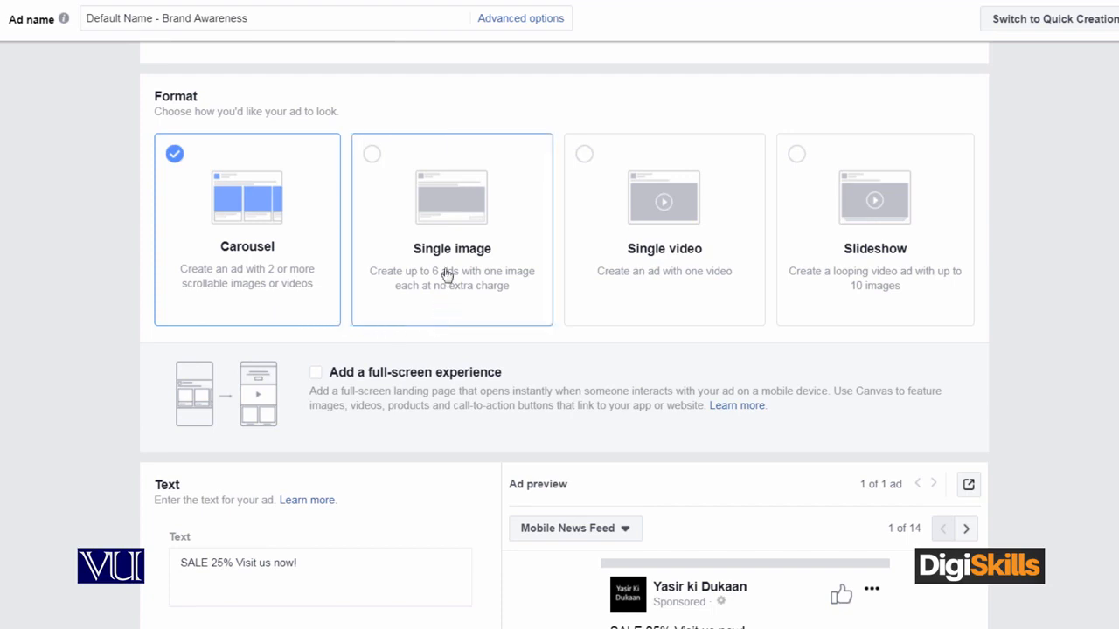
{"action": "left_click", "coordinate": [397, 206]}
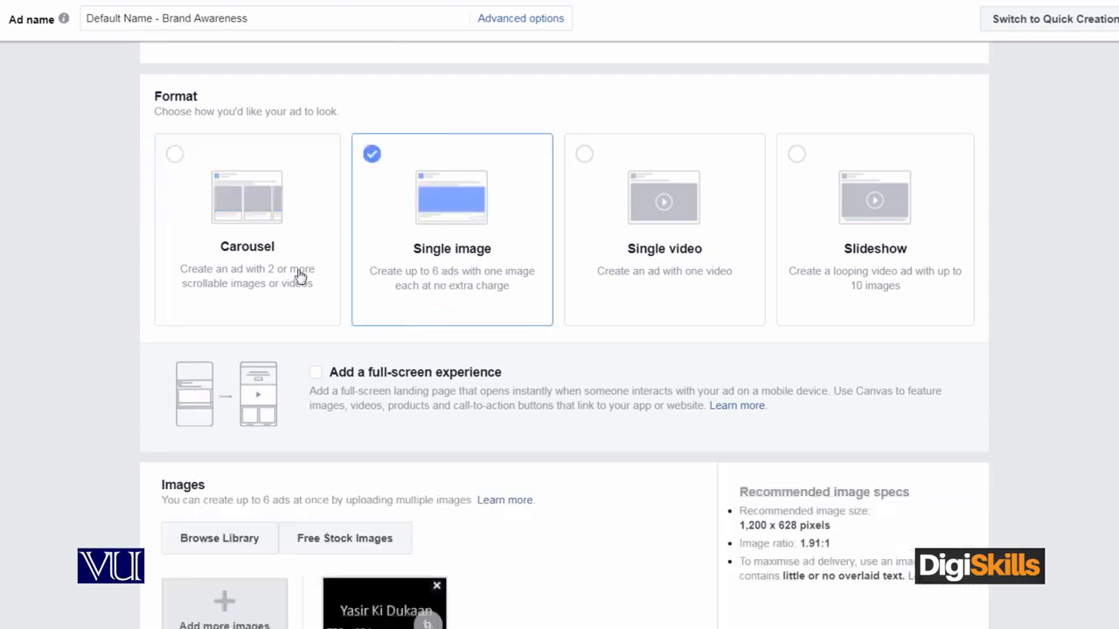
Step: Replace the ad's Yasir Ki Dukaan image with the free stock photo of a clothing store aisle between garment racks
{"action": "scroll", "coordinate": [74, 326], "scroll_direction": "down", "scroll_amount": 3}
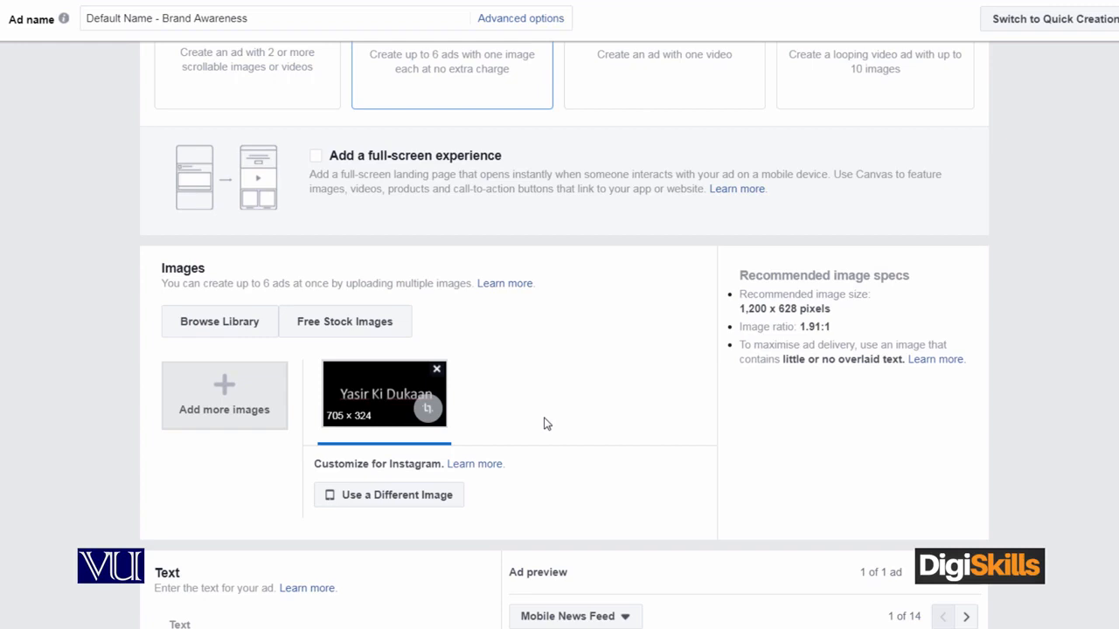
{"action": "left_click", "coordinate": [232, 409]}
{"action": "left_click", "coordinate": [371, 332]}
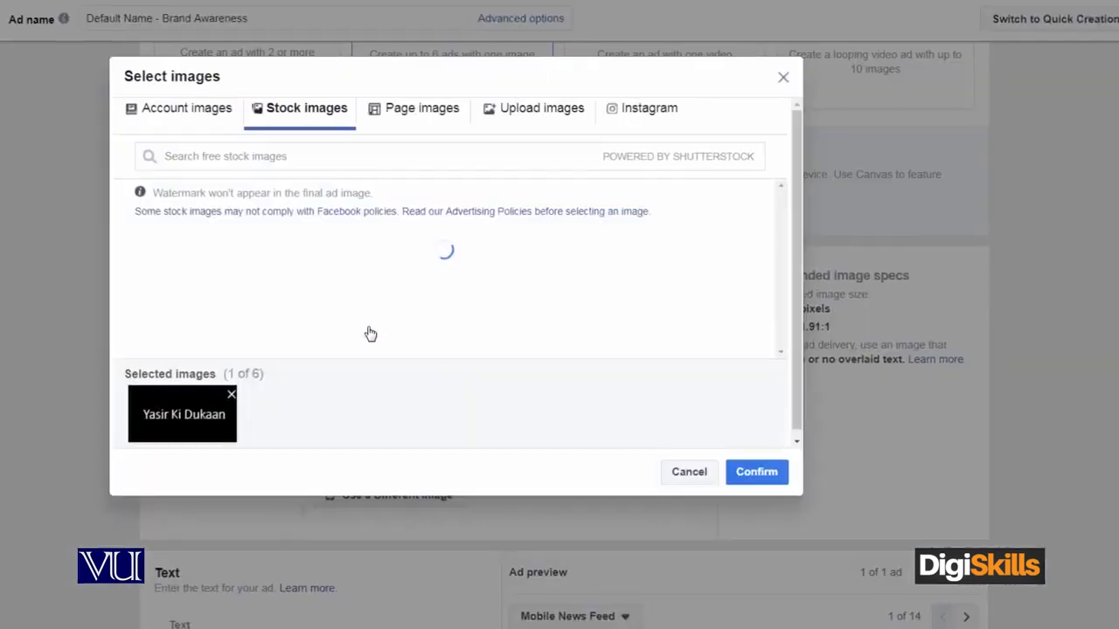
{"action": "mouse_move", "coordinate": [368, 326]}
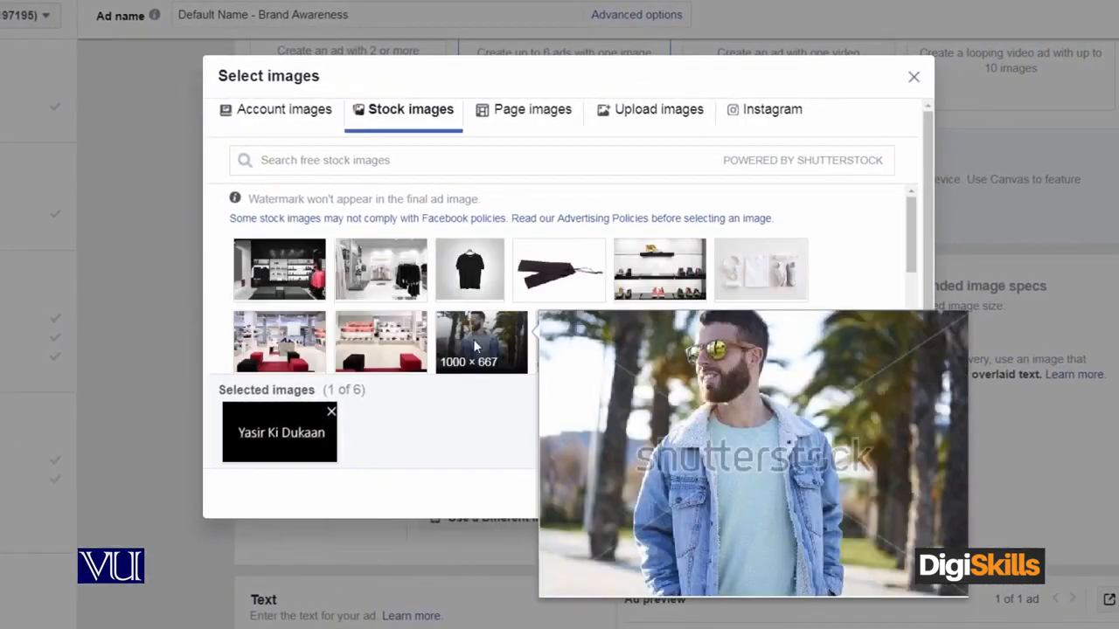
{"action": "mouse_move", "coordinate": [439, 287]}
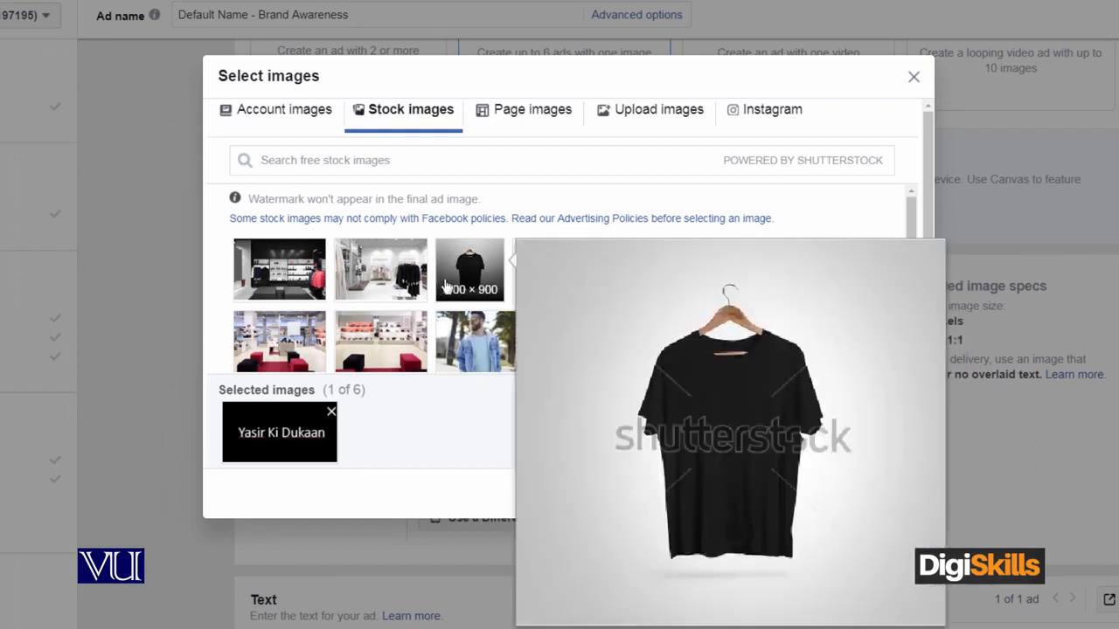
{"action": "mouse_move", "coordinate": [468, 343]}
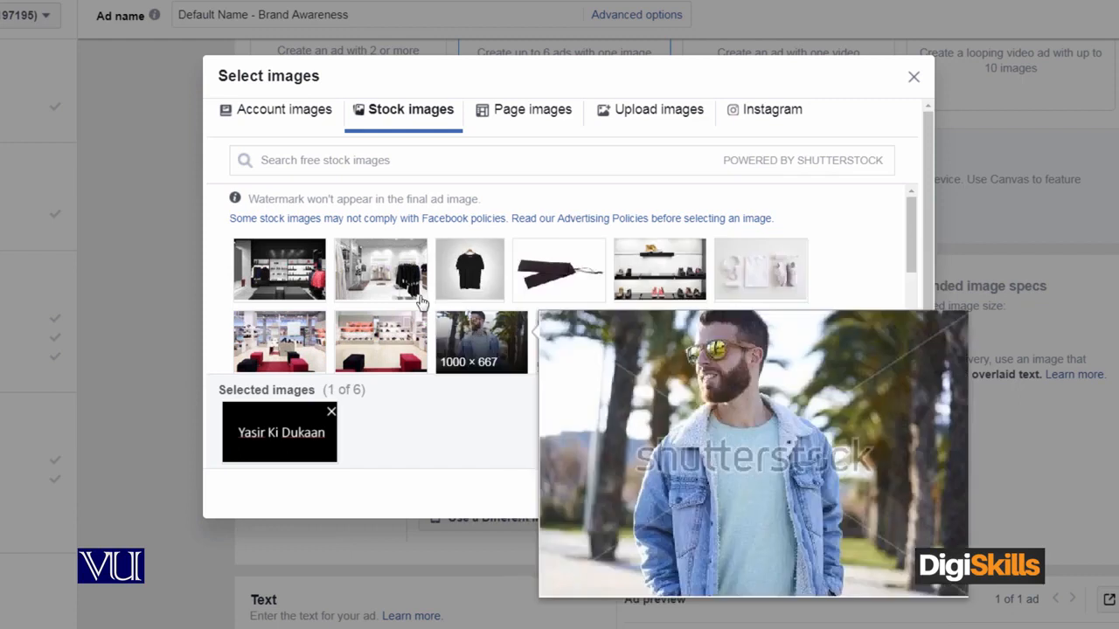
{"action": "mouse_move", "coordinate": [303, 288]}
{"action": "mouse_move", "coordinate": [370, 277]}
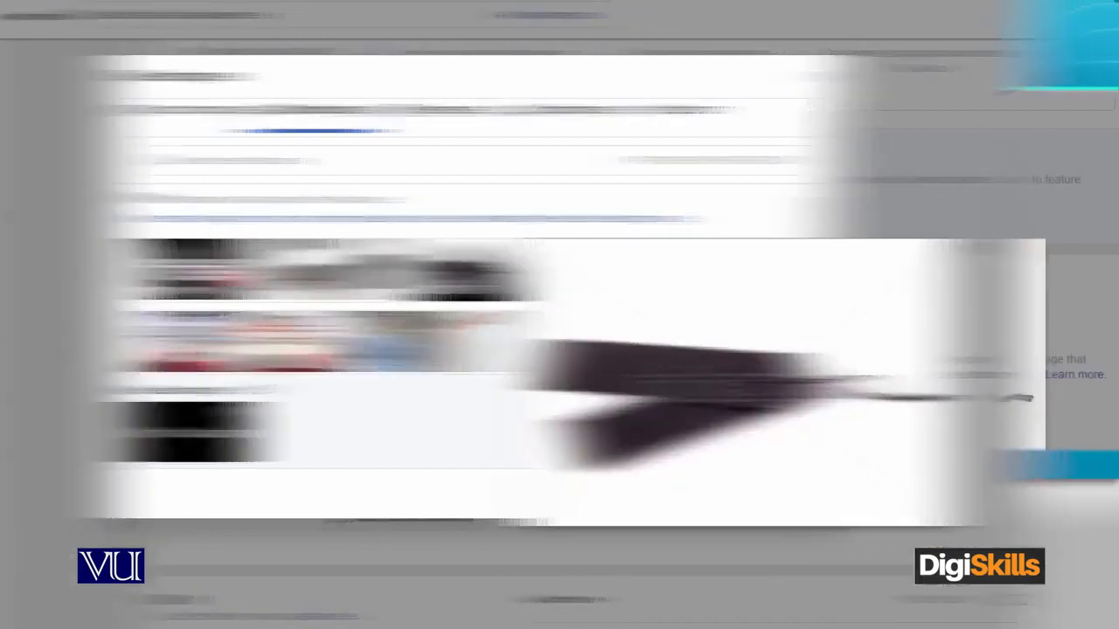
{"action": "mouse_move", "coordinate": [538, 279]}
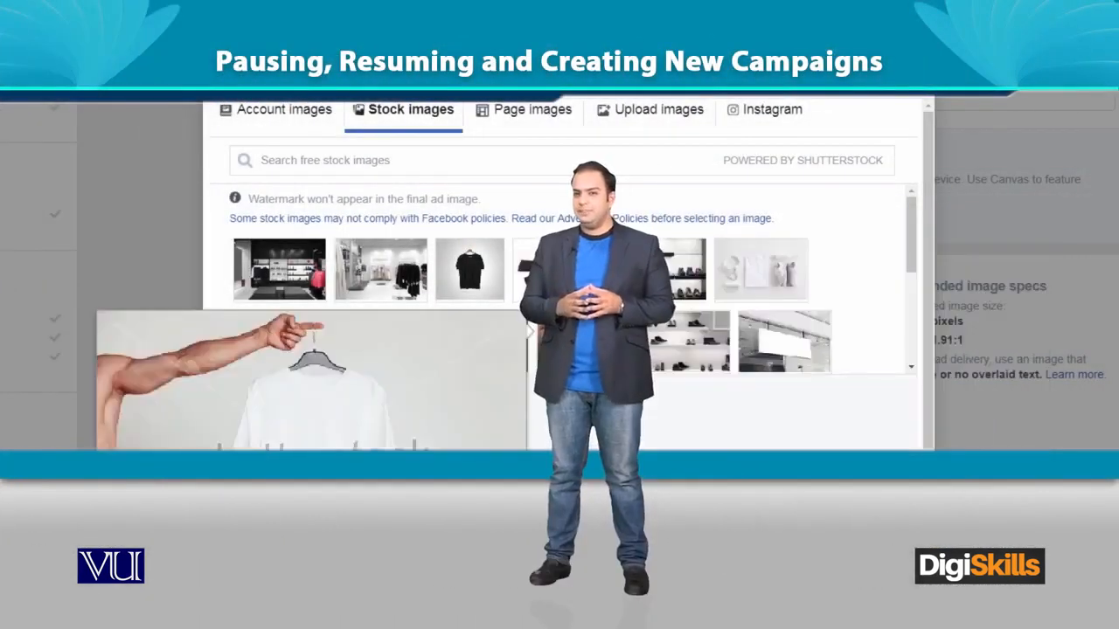
{"action": "mouse_move", "coordinate": [776, 281]}
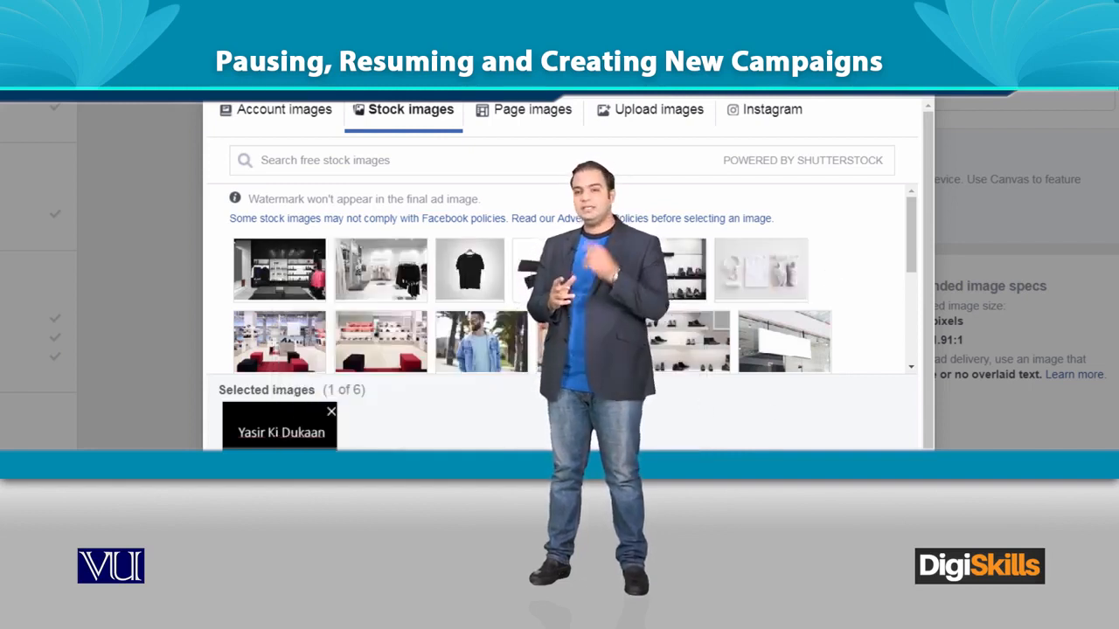
{"action": "left_click_drag", "start_coordinate": [910, 258], "coordinate": [910, 296]}
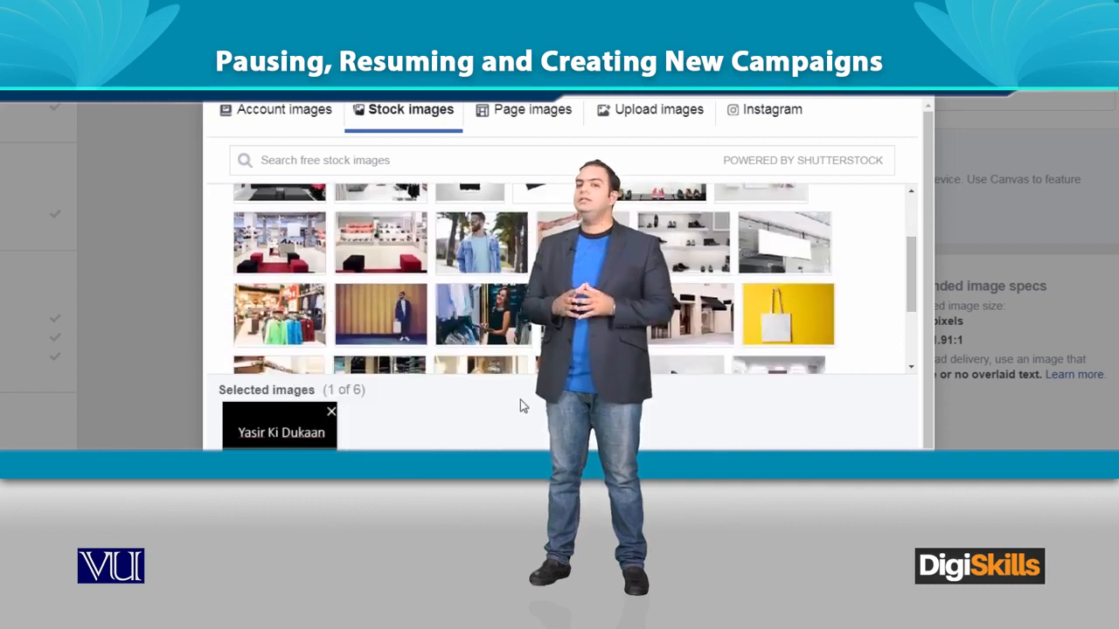
{"action": "mouse_move", "coordinate": [457, 330]}
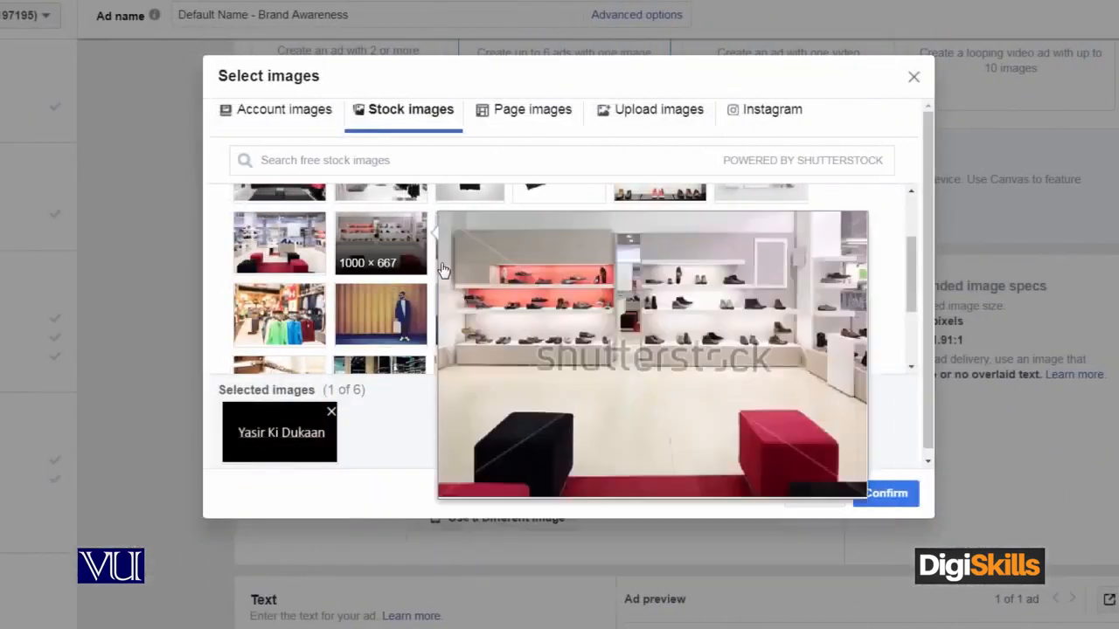
{"action": "mouse_move", "coordinate": [481, 260]}
{"action": "scroll", "coordinate": [289, 297], "scroll_direction": "down", "scroll_amount": 3}
{"action": "left_click", "coordinate": [280, 306]}
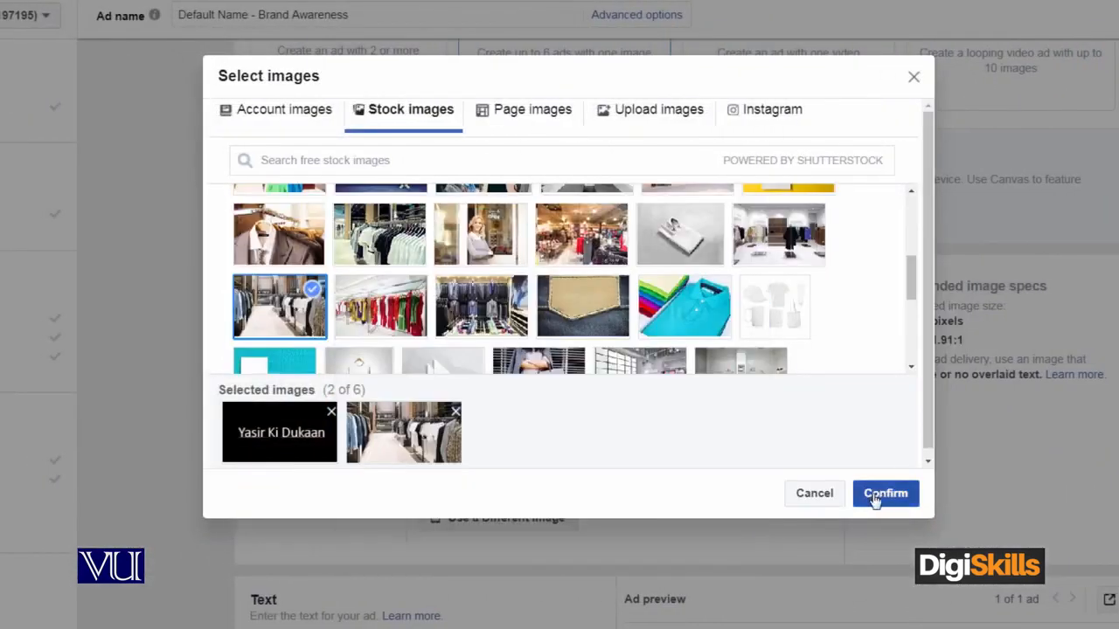
{"action": "left_click", "coordinate": [880, 502]}
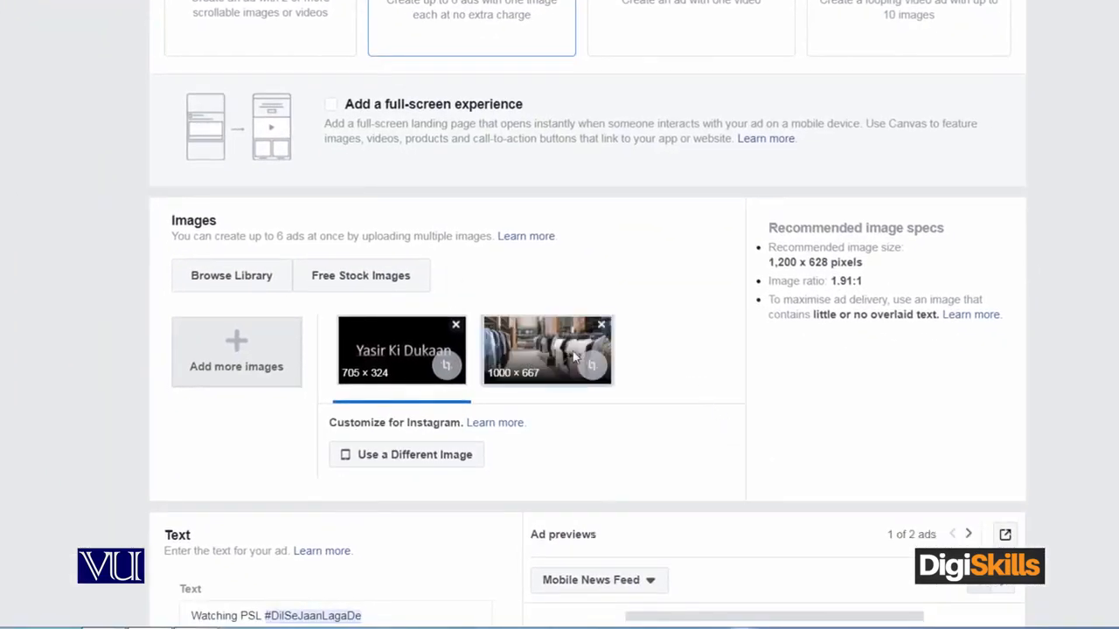
{"action": "left_click", "coordinate": [456, 326]}
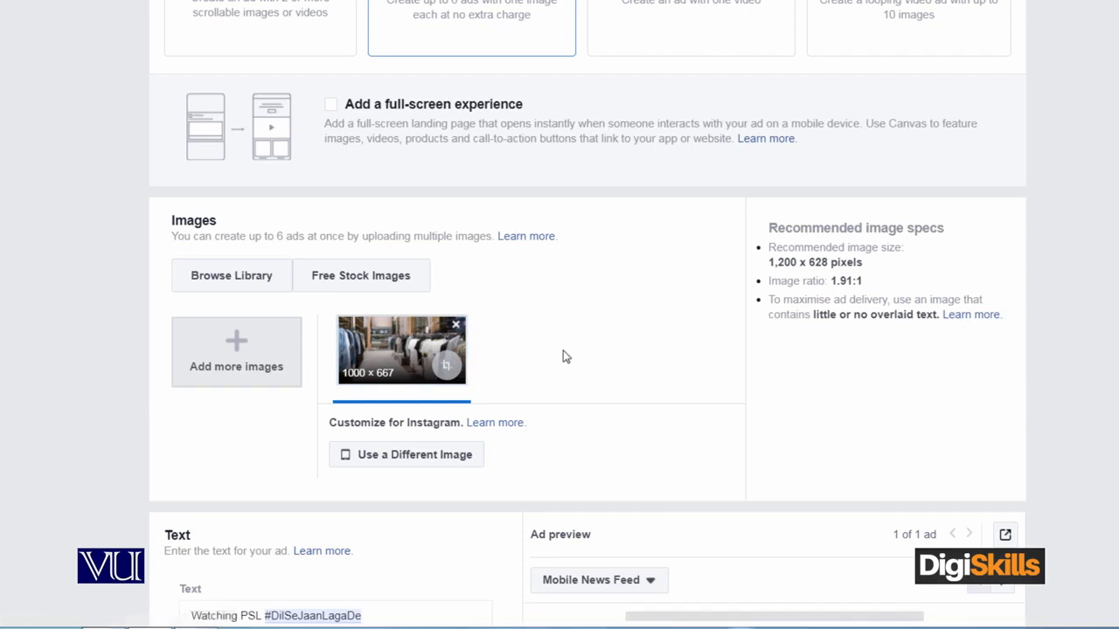
Step: Replace the ad text with "Sale 25%" and "Buy Now!" on a second line
{"action": "scroll", "coordinate": [564, 355], "scroll_direction": "down", "scroll_amount": 4}
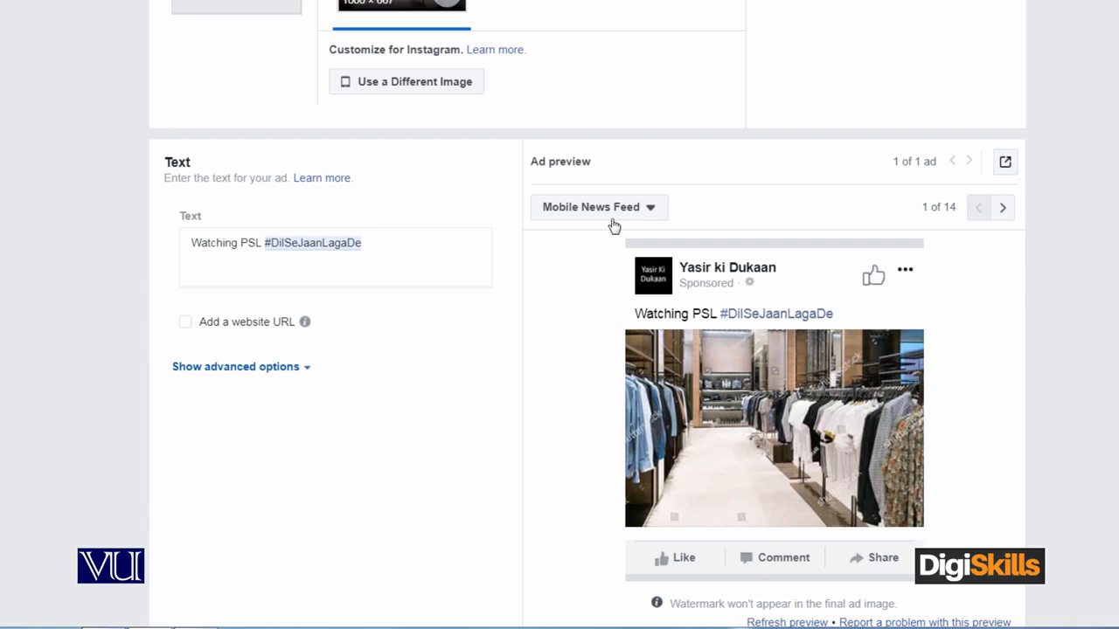
{"action": "scroll", "coordinate": [582, 311], "scroll_direction": "down", "scroll_amount": 1}
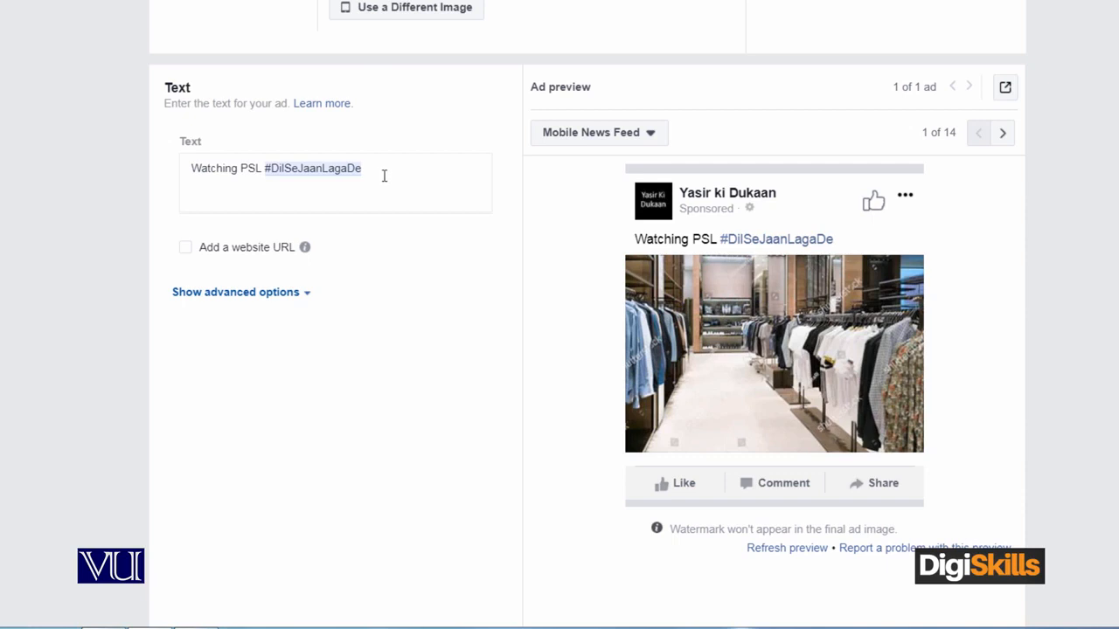
{"action": "left_click_drag", "start_coordinate": [386, 174], "coordinate": [124, 180]}
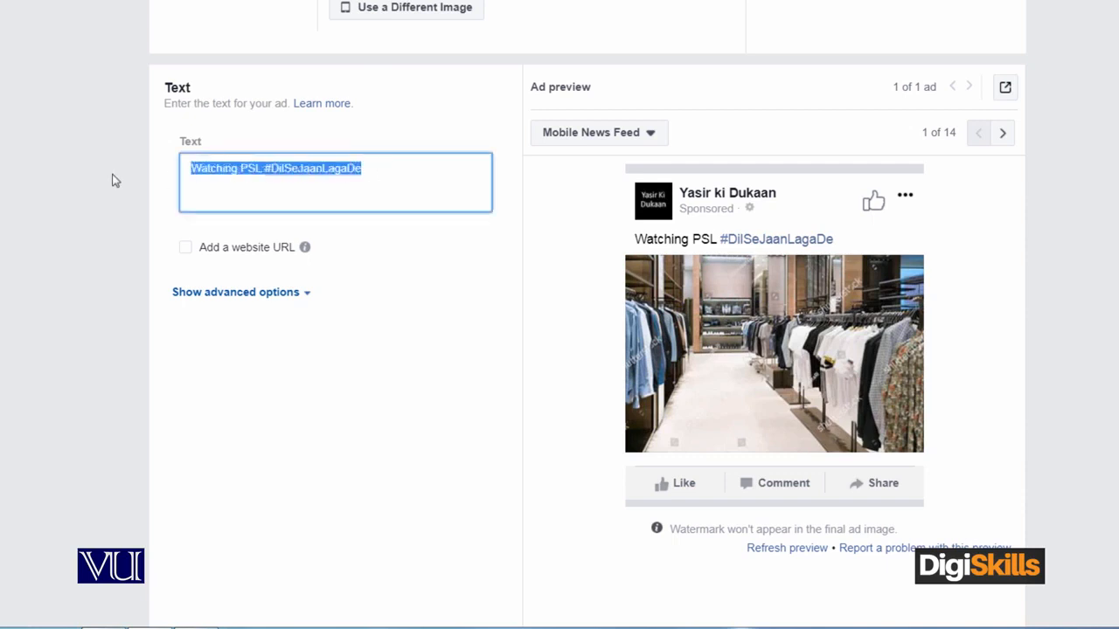
{"action": "type", "text": "Sale"}
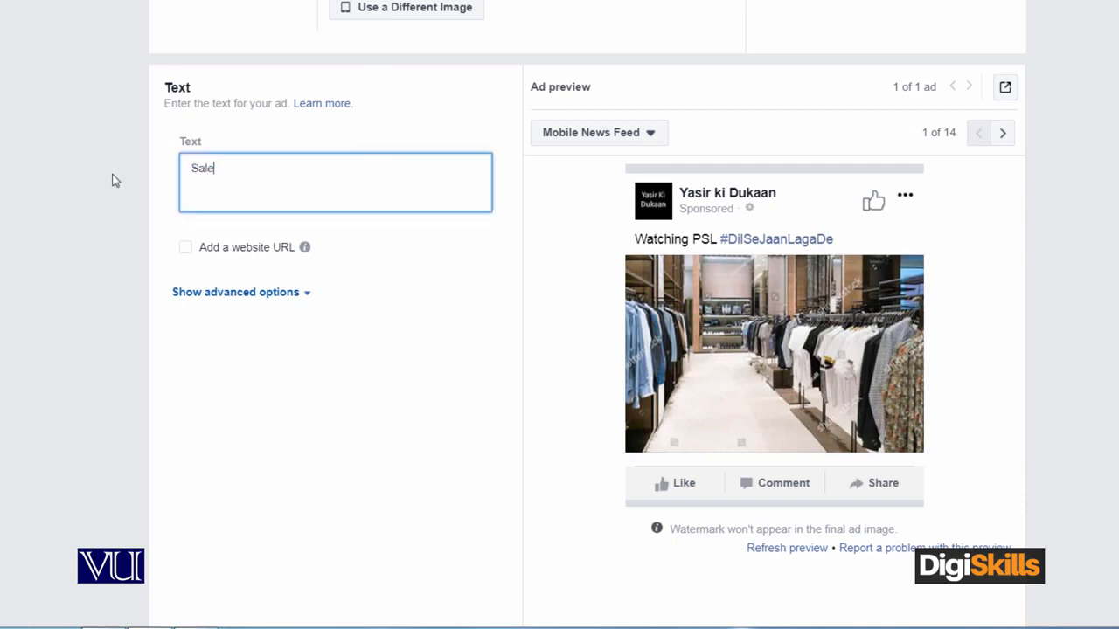
{"action": "type", "text": " 25%"}
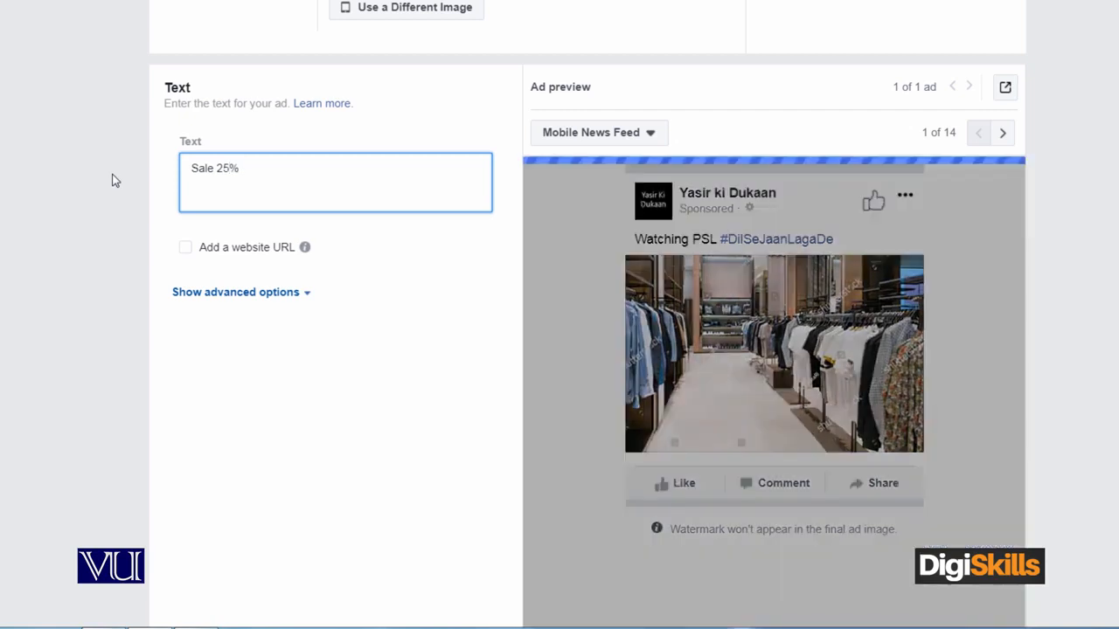
{"action": "key", "text": "Return"}
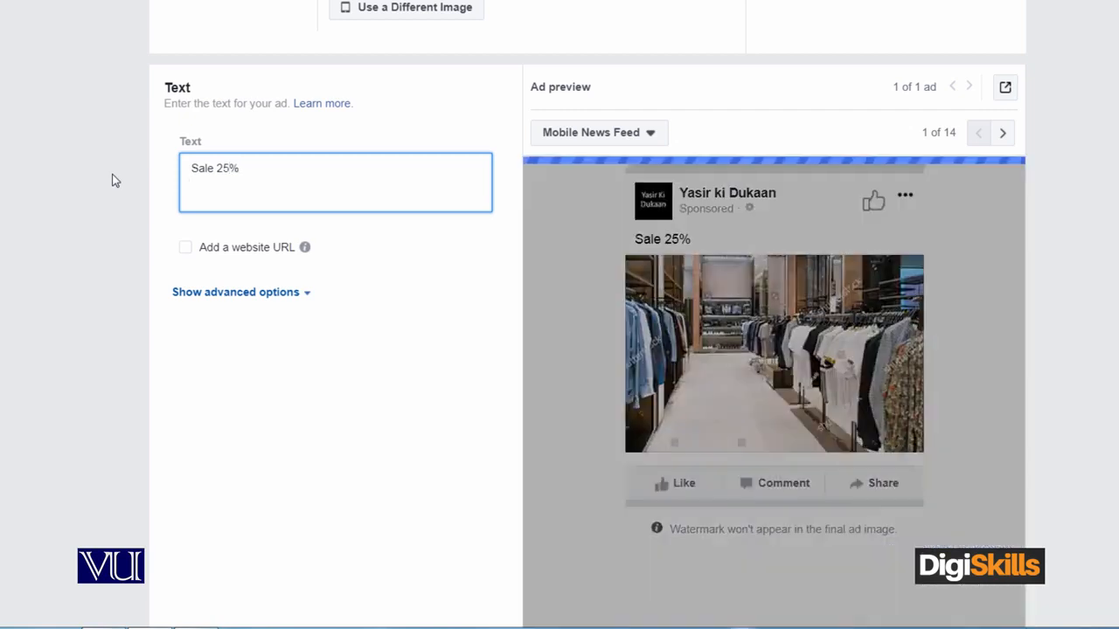
{"action": "type", "text": "B"}
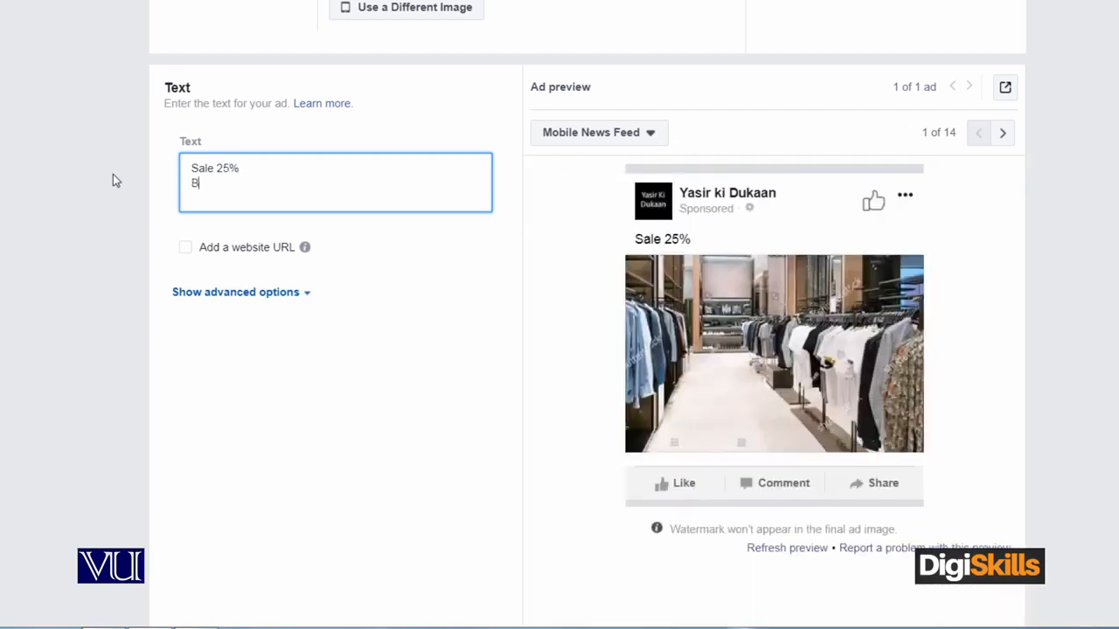
{"action": "type", "text": "uy Now!"}
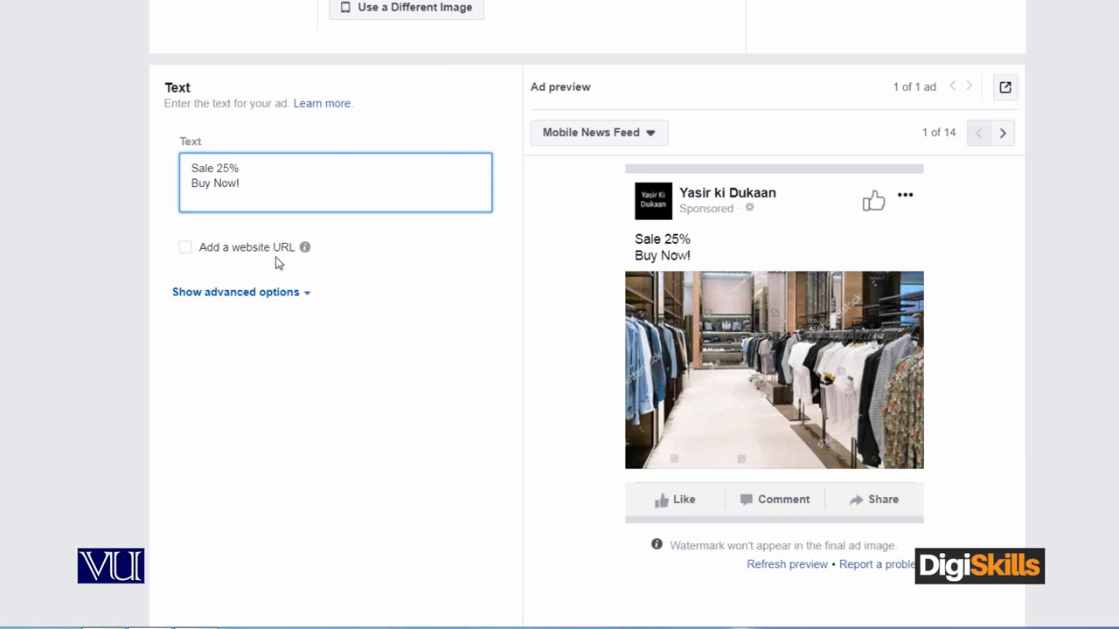
{"action": "left_click", "coordinate": [185, 249]}
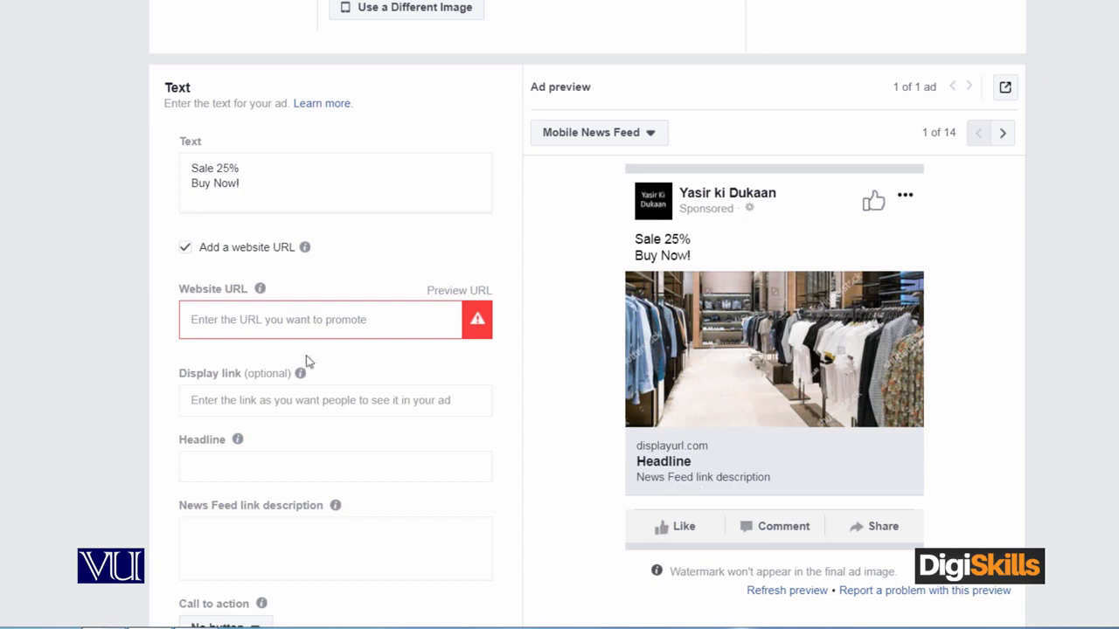
{"action": "left_click", "coordinate": [262, 322]}
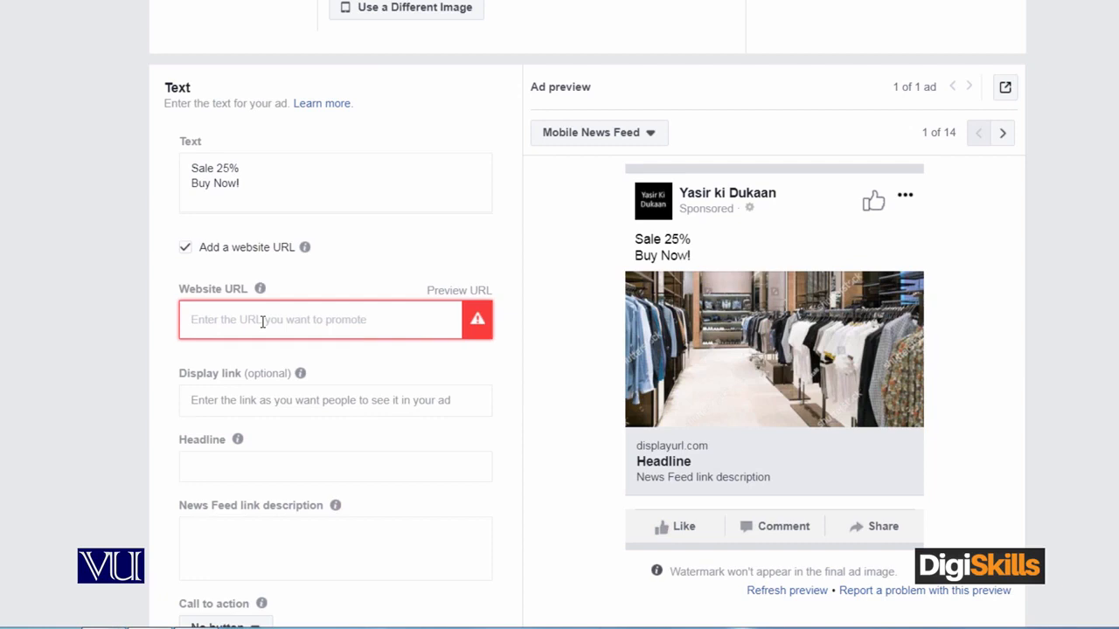
{"action": "type", "text": "www.yk"}
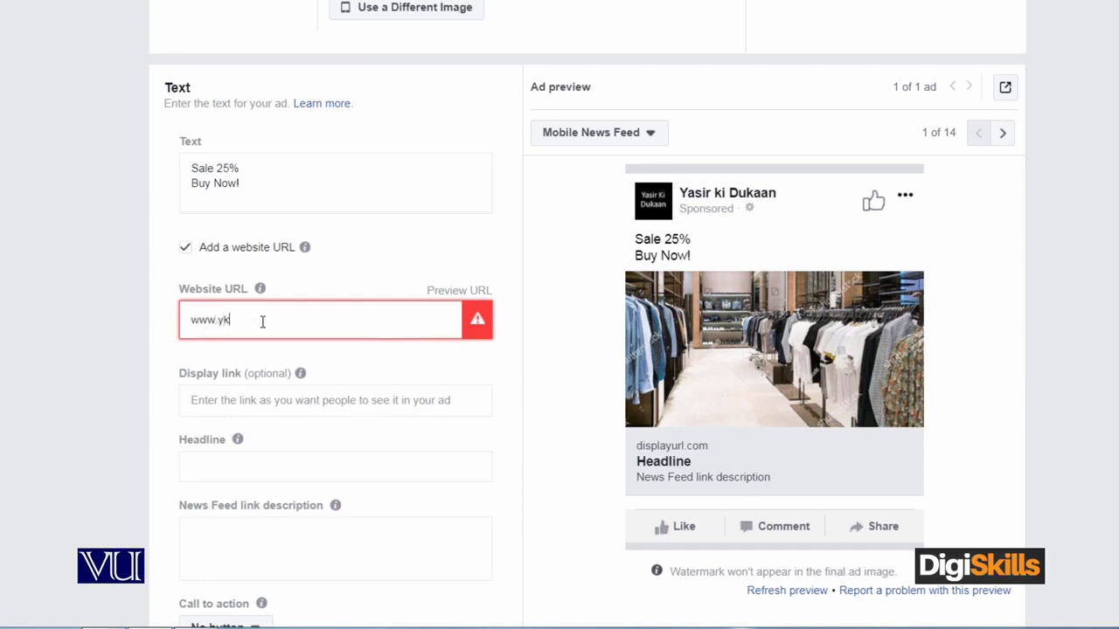
{"action": "type", "text": "d.pk"}
{"action": "left_click", "coordinate": [371, 363]}
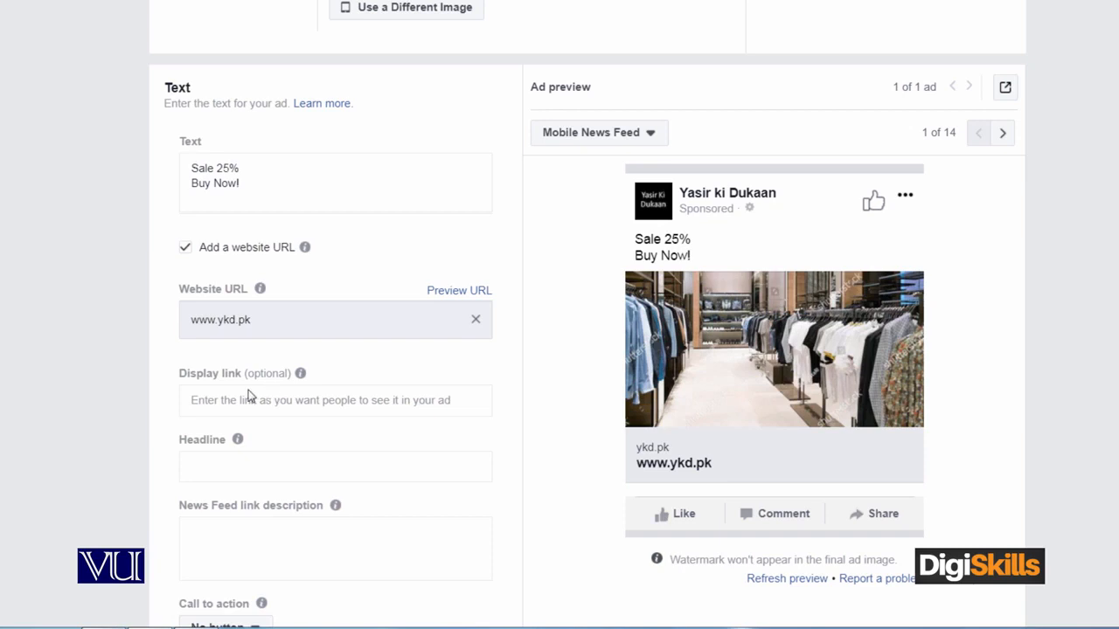
{"action": "left_click", "coordinate": [264, 467]}
{"action": "type", "text": "BUY NOW"}
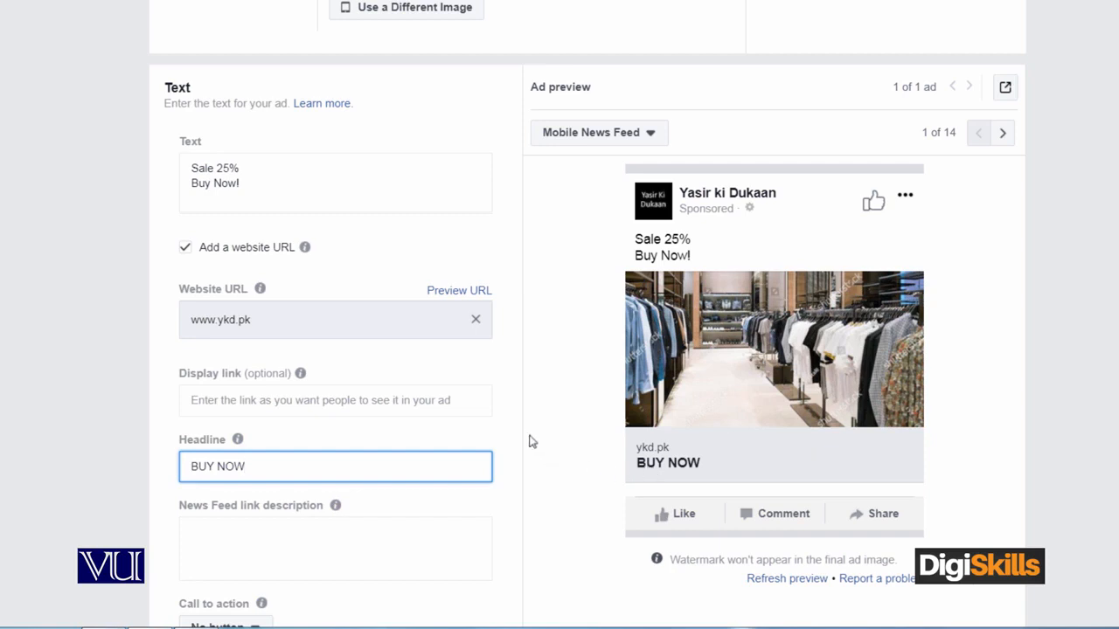
Step: Enter "Best Quality Clothes" as the News Feed link description, correcting the misspelled word with the spelling suggestion
{"action": "scroll", "coordinate": [516, 448], "scroll_direction": "down", "scroll_amount": 2}
{"action": "scroll", "coordinate": [515, 447], "scroll_direction": "down", "scroll_amount": 1}
{"action": "left_click", "coordinate": [384, 400]}
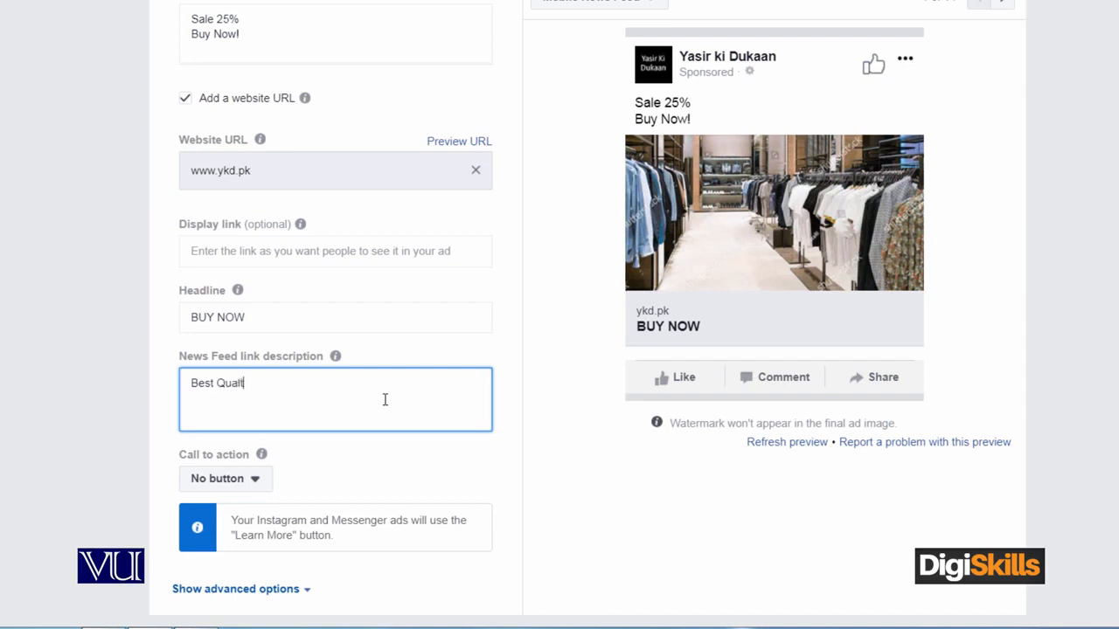
{"action": "type", "text": "C"}
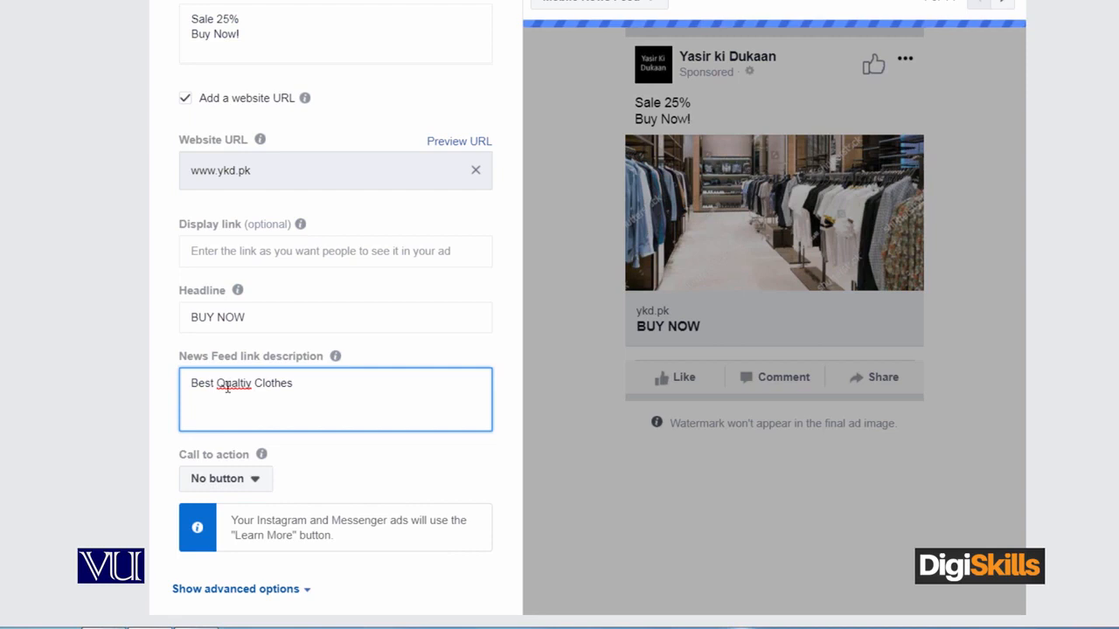
{"action": "right_click", "coordinate": [225, 386]}
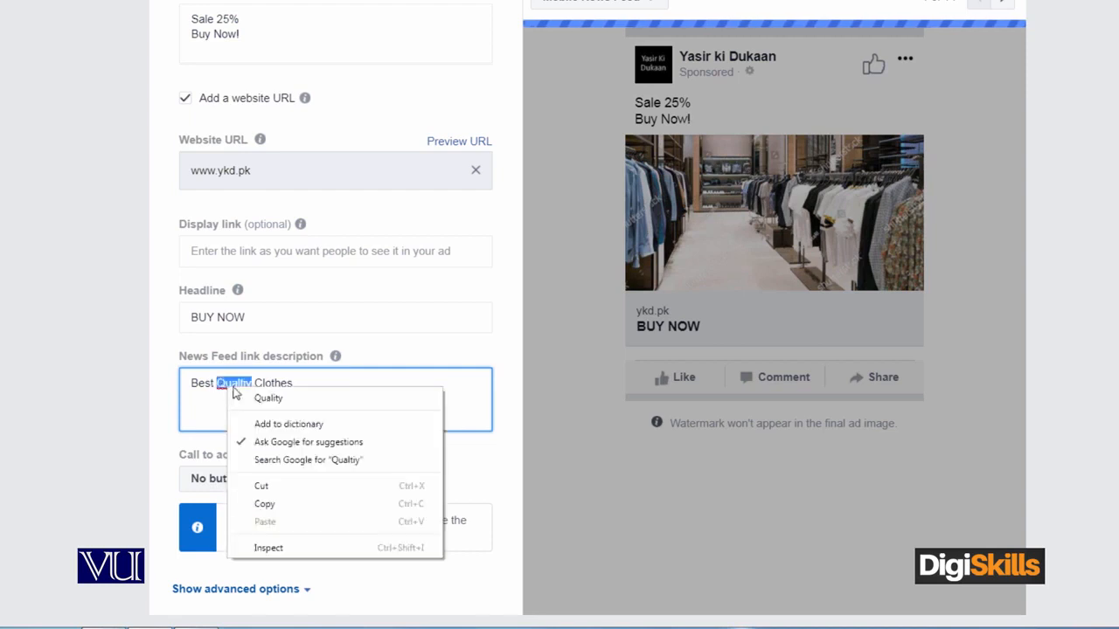
{"action": "left_click", "coordinate": [261, 395]}
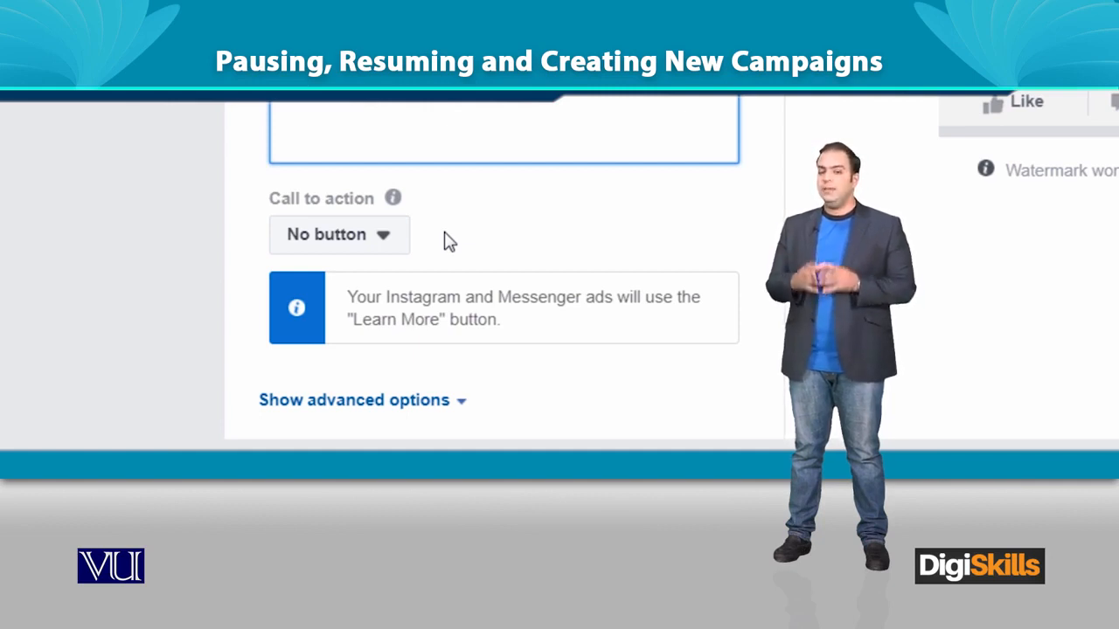
Step: Set the ad's call to action to Contact Us and check the button in the Mobile News Feed preview
{"action": "left_click", "coordinate": [398, 250]}
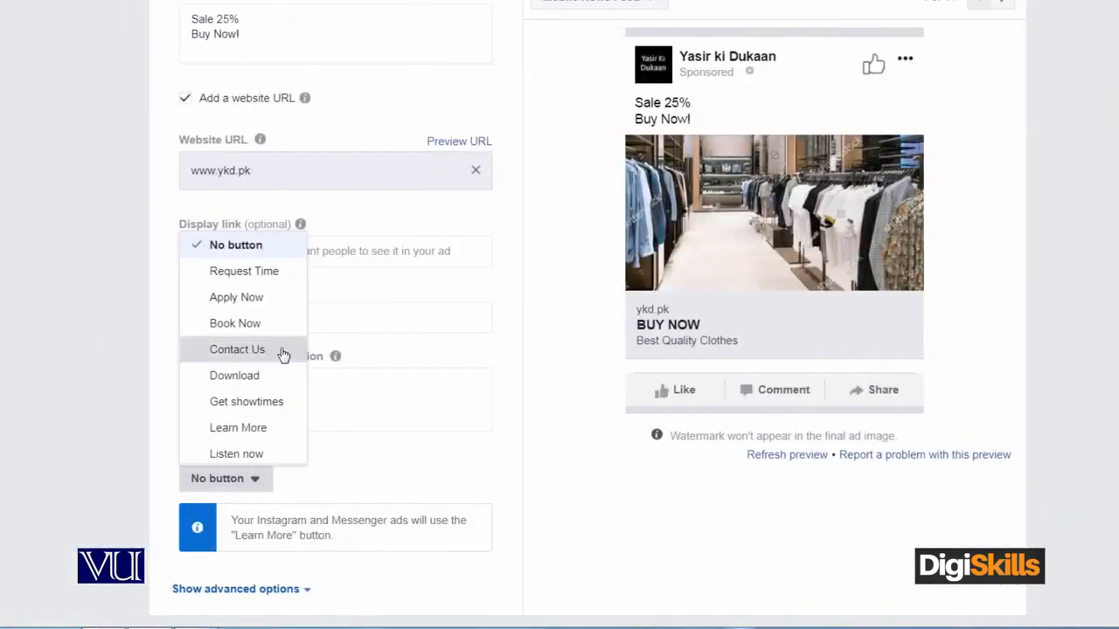
{"action": "left_click", "coordinate": [281, 353]}
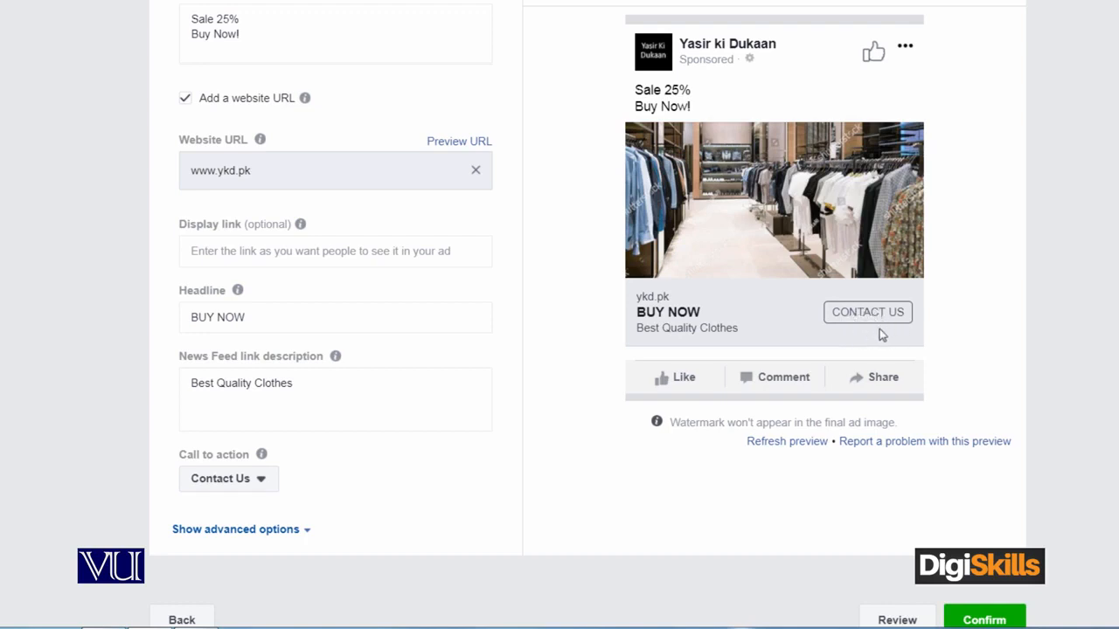
{"action": "scroll", "coordinate": [999, 345], "scroll_direction": "up", "scroll_amount": 2}
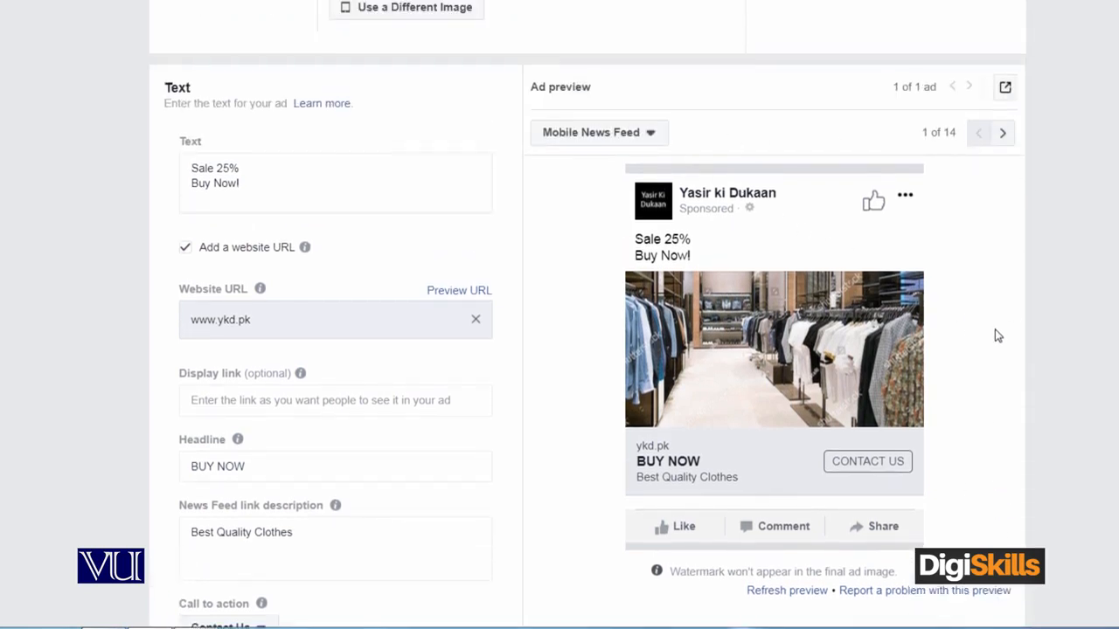
{"action": "scroll", "coordinate": [997, 336], "scroll_direction": "down", "scroll_amount": 1}
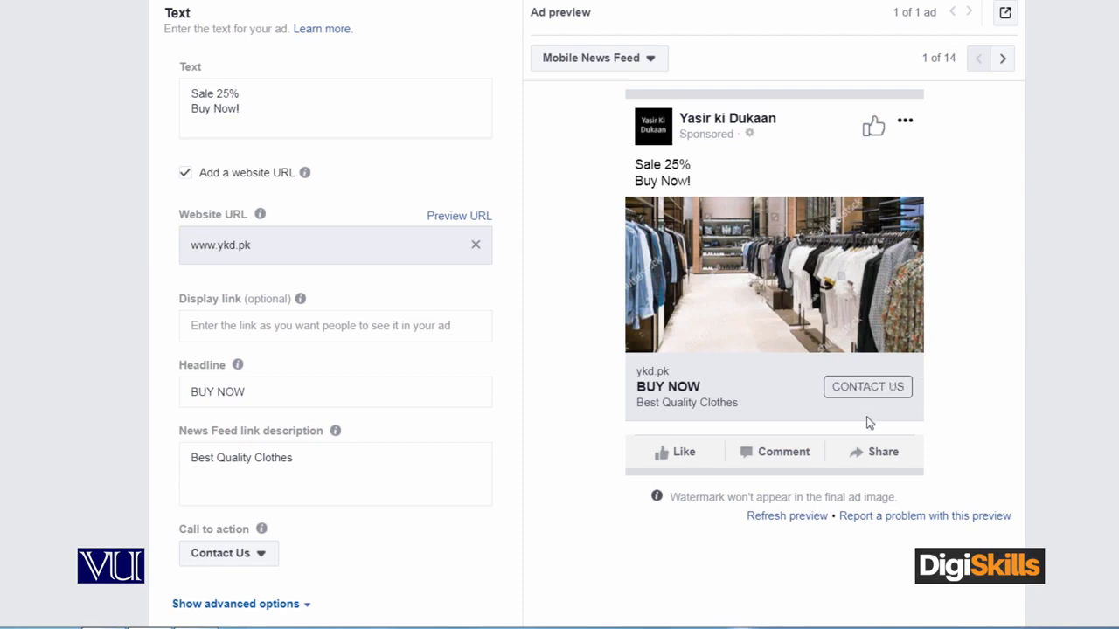
Step: Confirm the finished ad to submit it for publishing
{"action": "scroll", "coordinate": [514, 425], "scroll_direction": "down", "scroll_amount": 1}
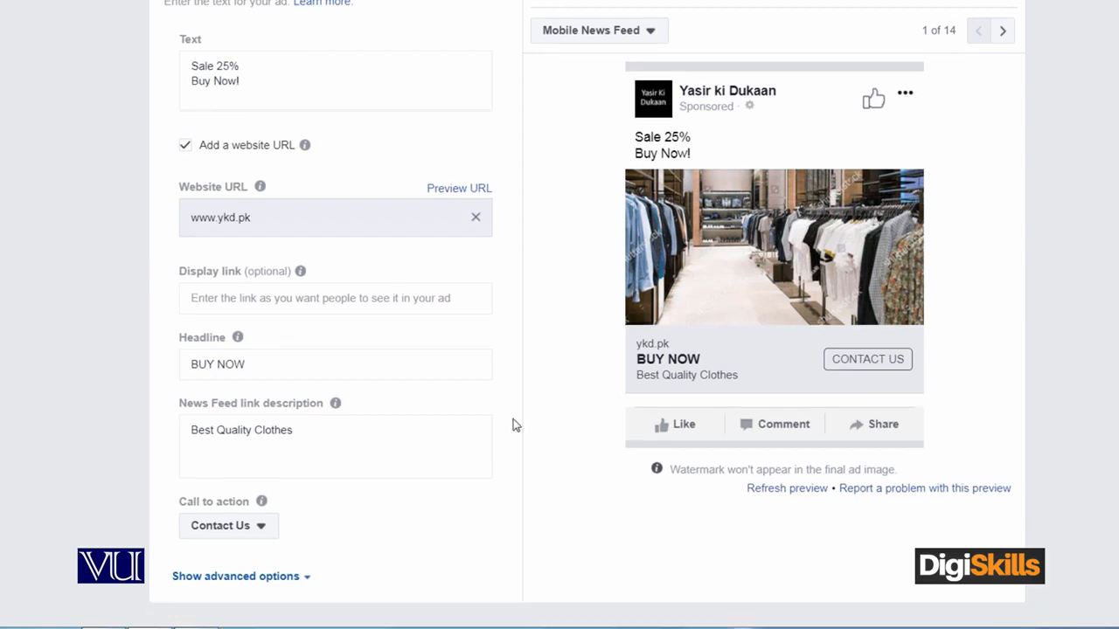
{"action": "scroll", "coordinate": [742, 455], "scroll_direction": "down", "scroll_amount": 3}
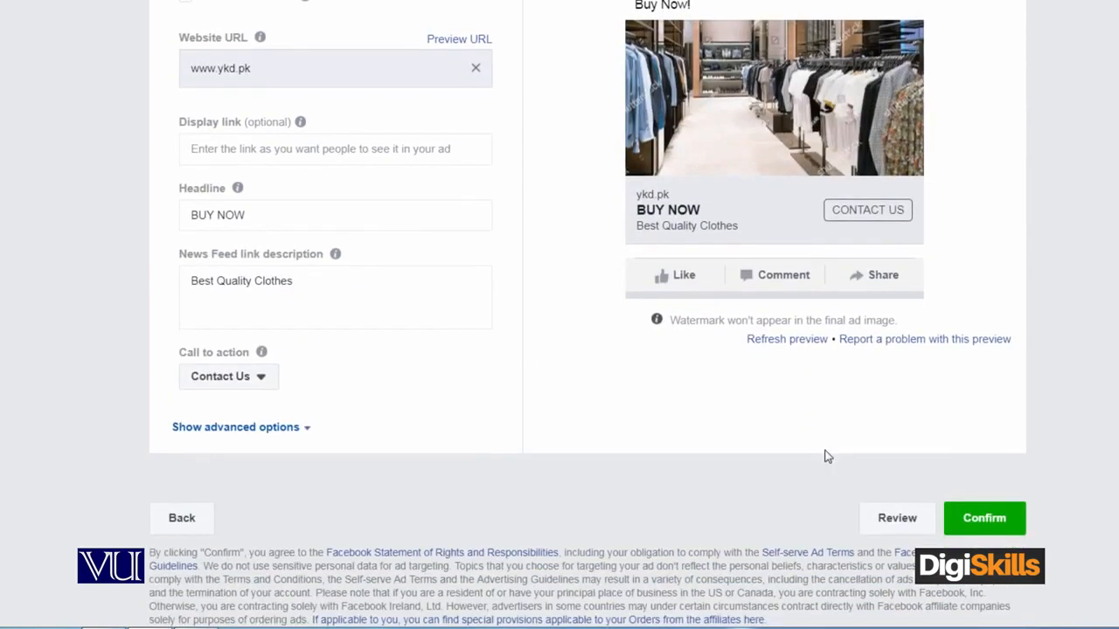
{"action": "left_click", "coordinate": [984, 518]}
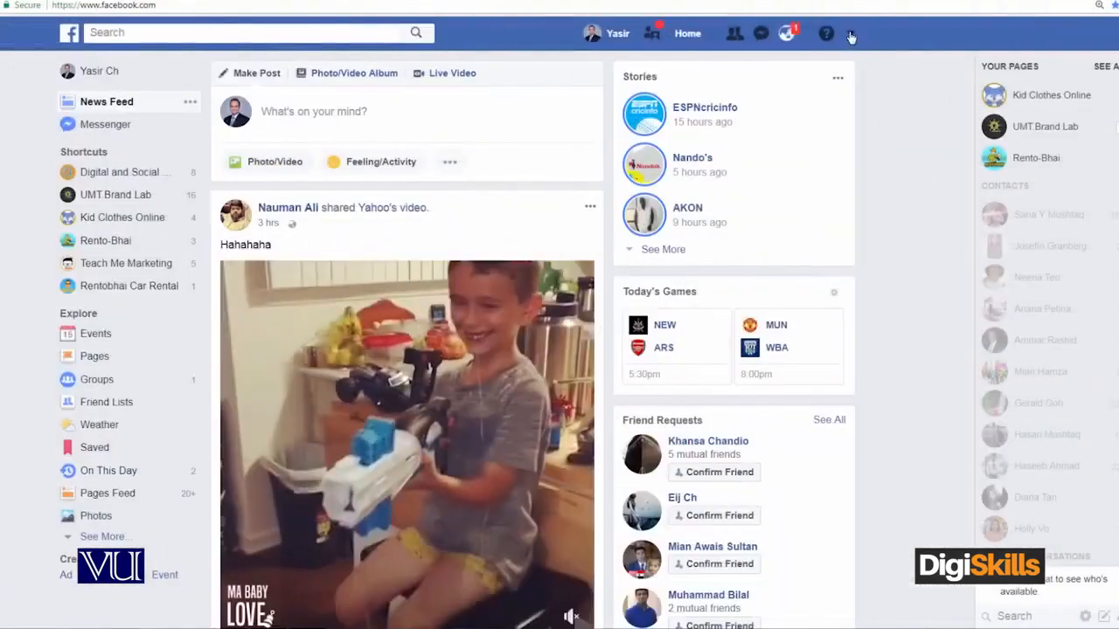
Step: Go from the Facebook home page to the ad management area listing the account's campaigns
{"action": "left_click", "coordinate": [851, 33]}
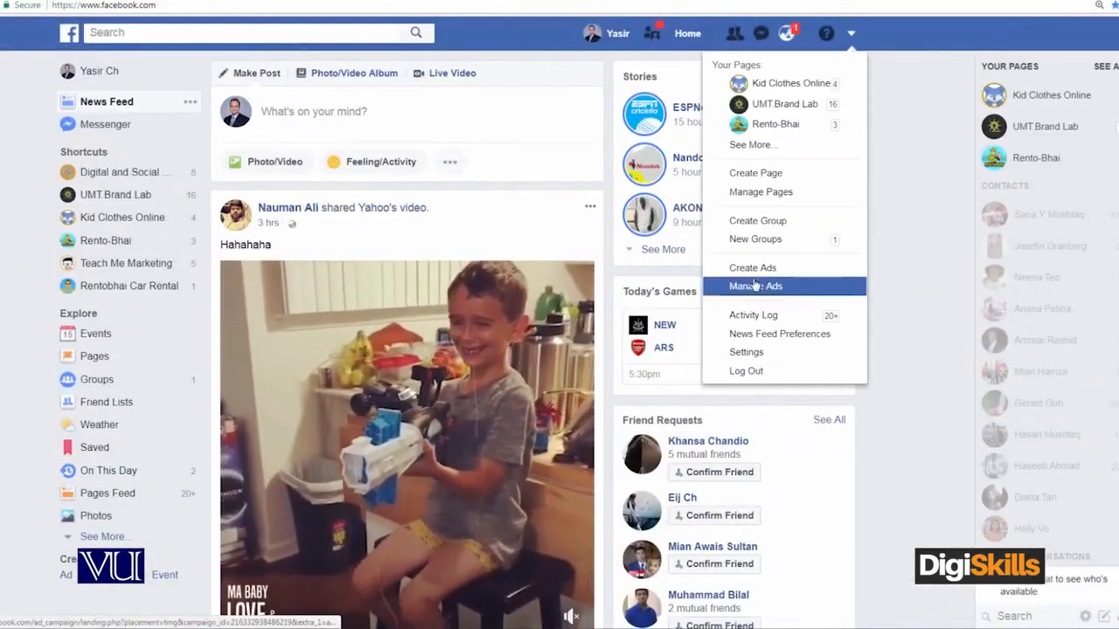
{"action": "left_click", "coordinate": [757, 286]}
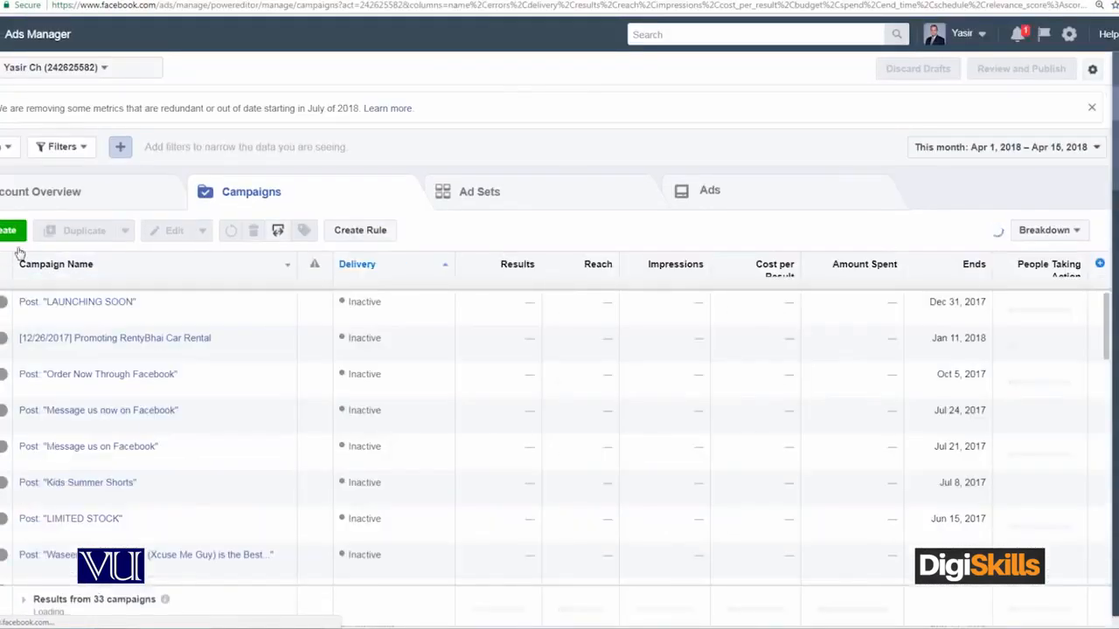